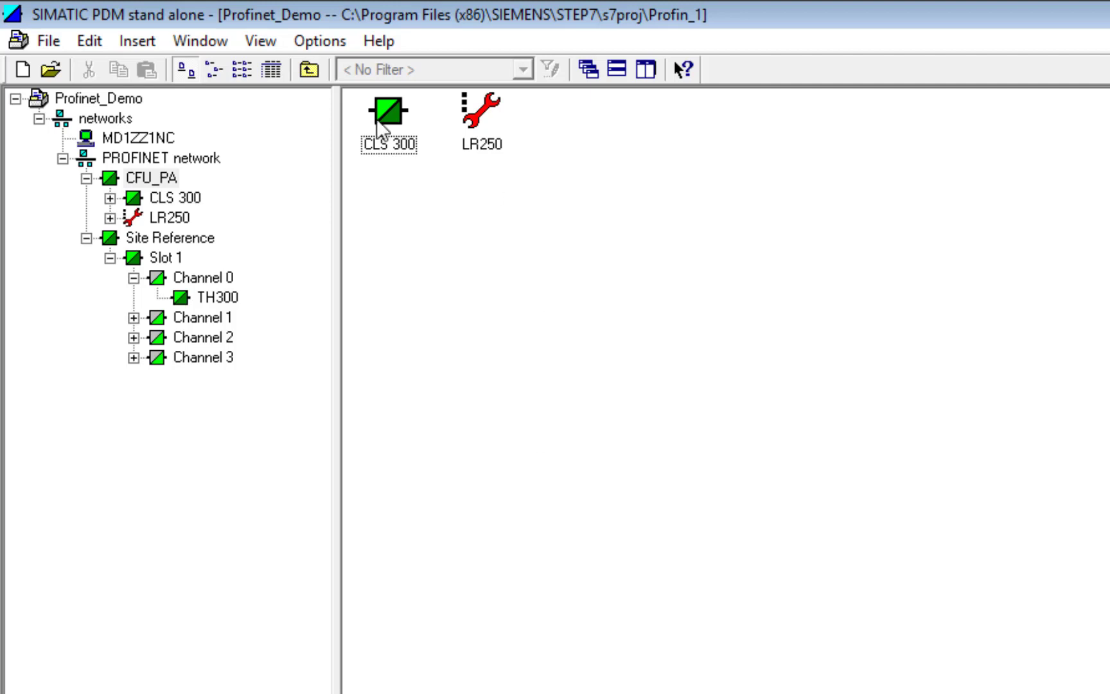
Load the PROFINET network's data to the PG/PC, including the object with all subordinated objects and networks, and close the dialog.
left_click(137, 158)
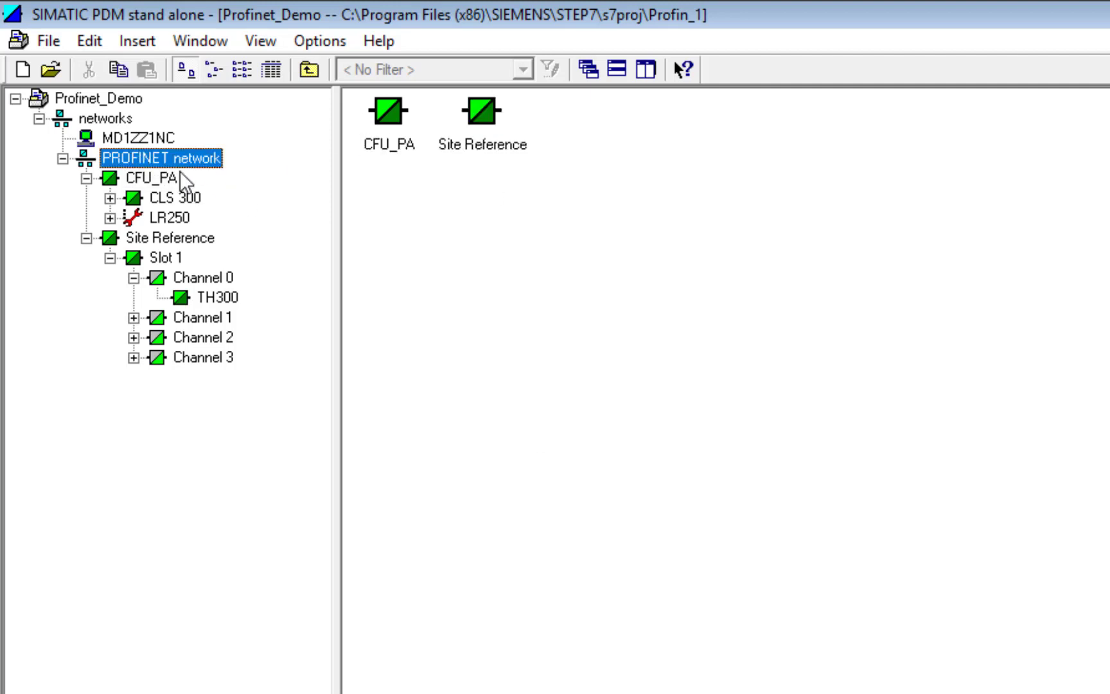
right_click(140, 163)
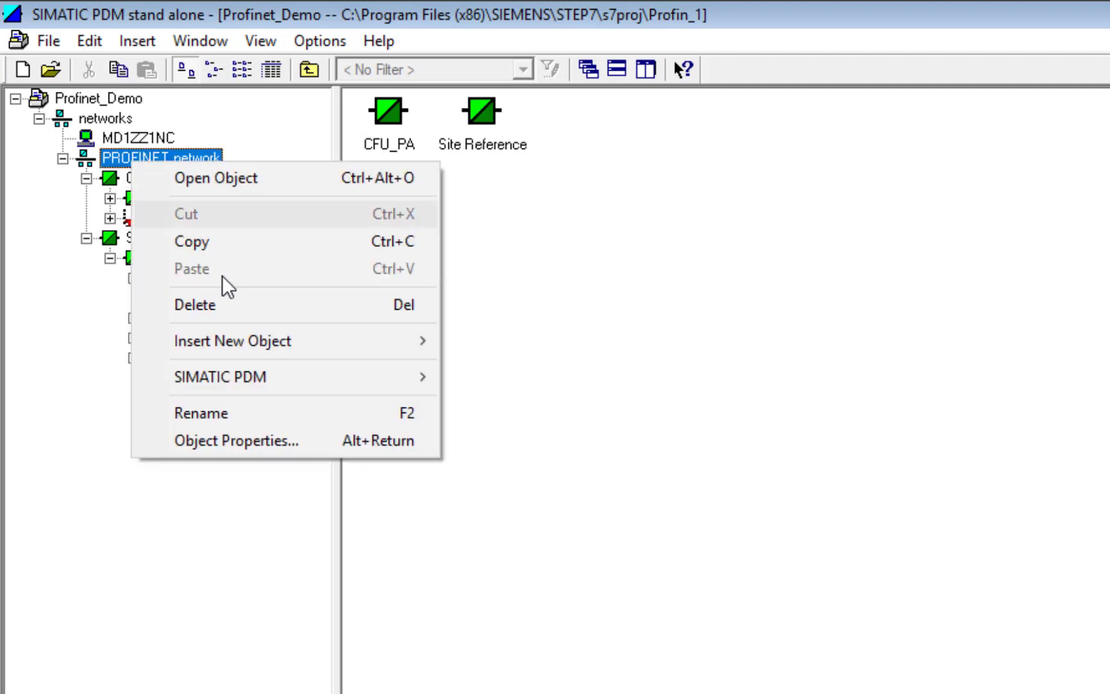
mouse_move(313, 347)
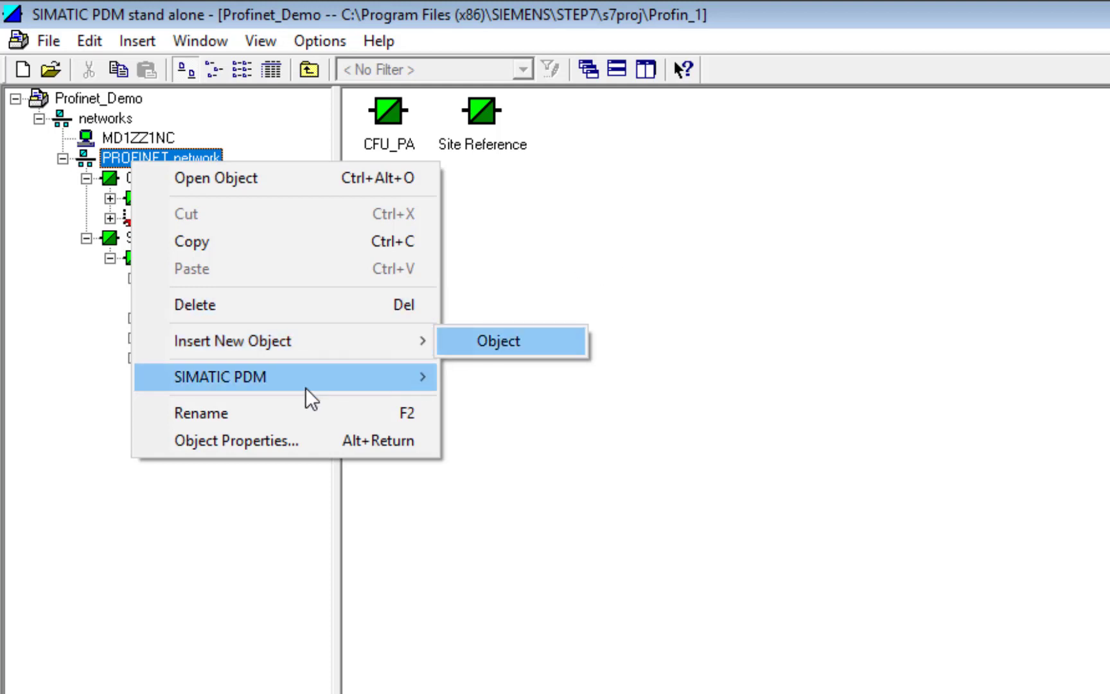
mouse_move(274, 388)
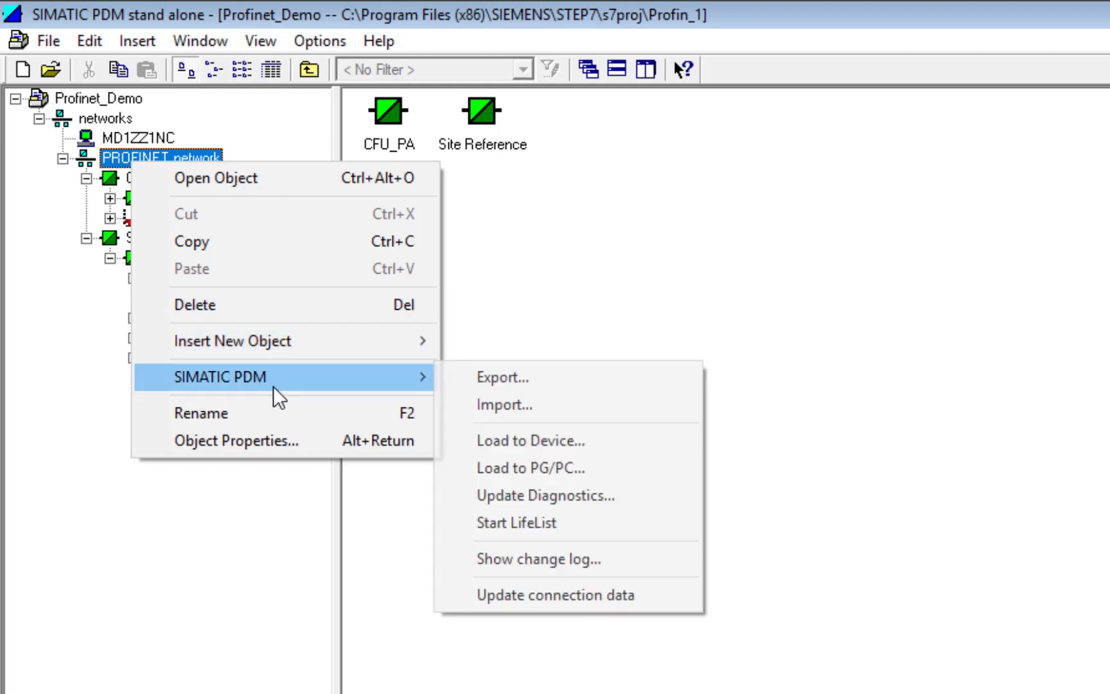
left_click(522, 470)
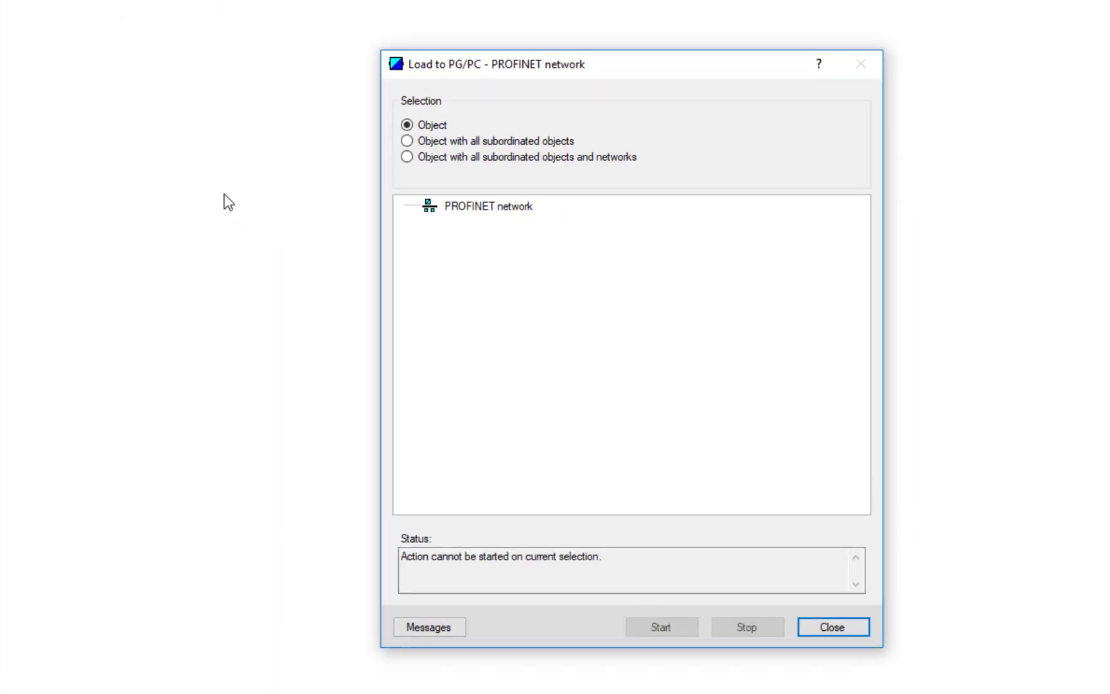
left_click(424, 158)
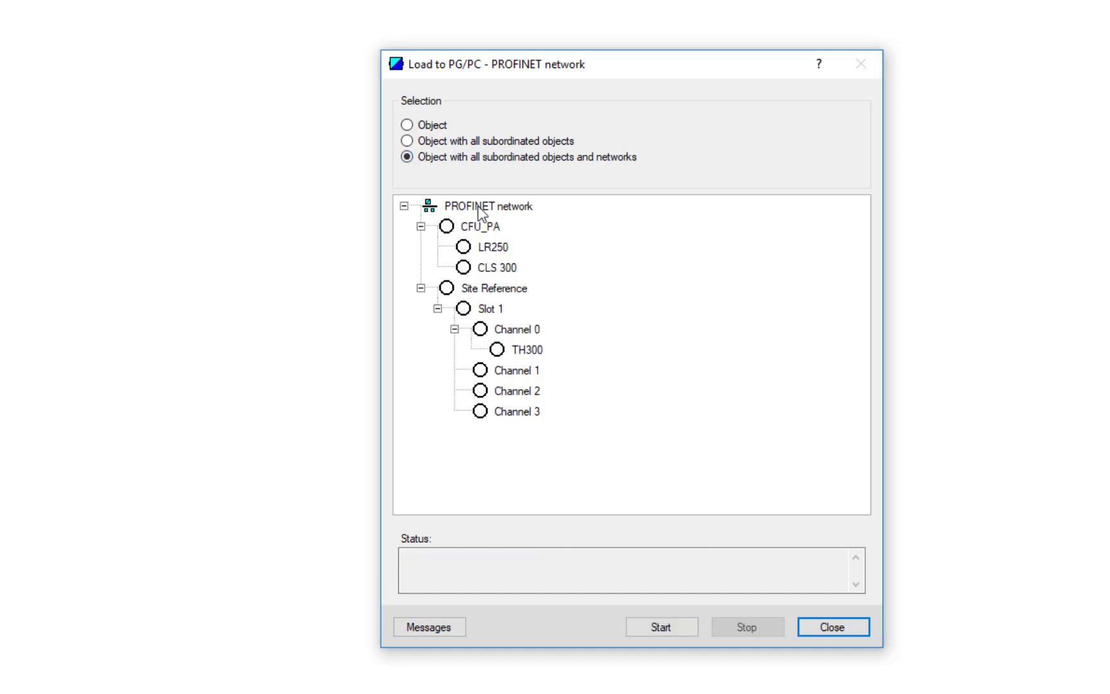
left_click(660, 626)
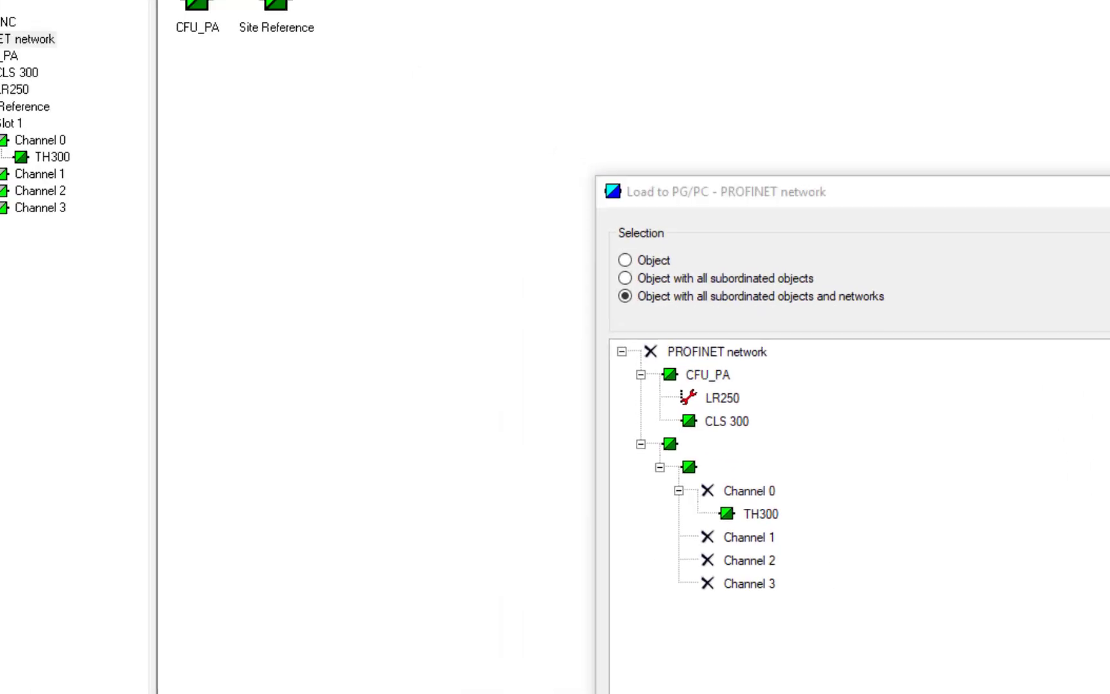
left_click(833, 627)
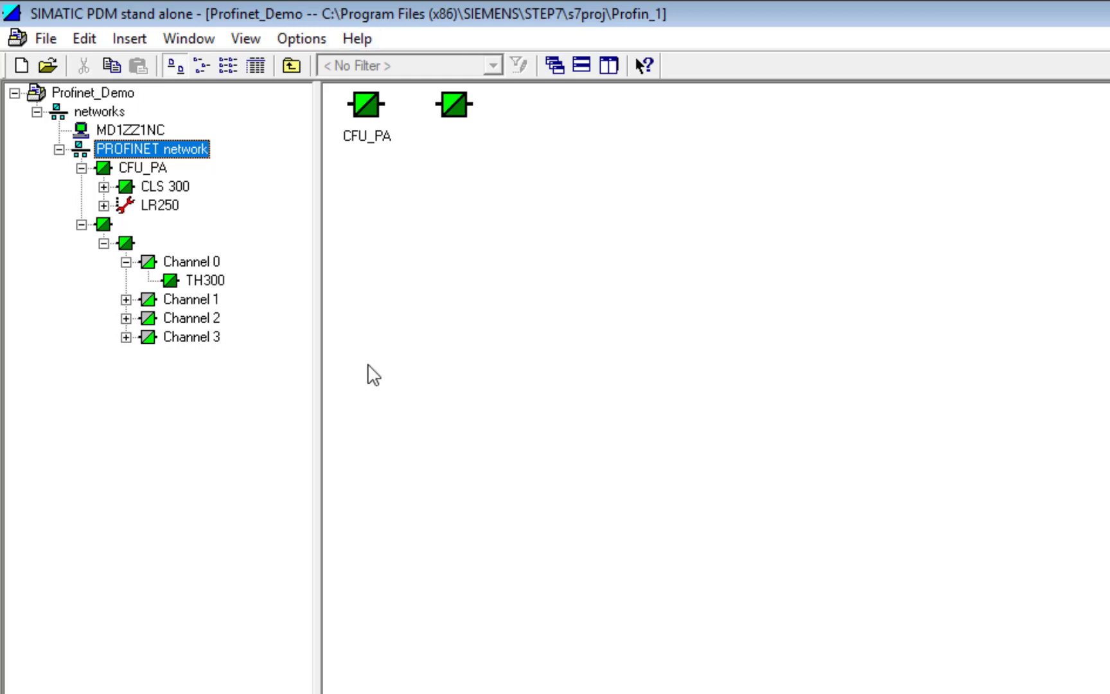
Examine the diagnostics information in the object properties of the CLS 300 device under CFU_PA.
left_click(155, 185)
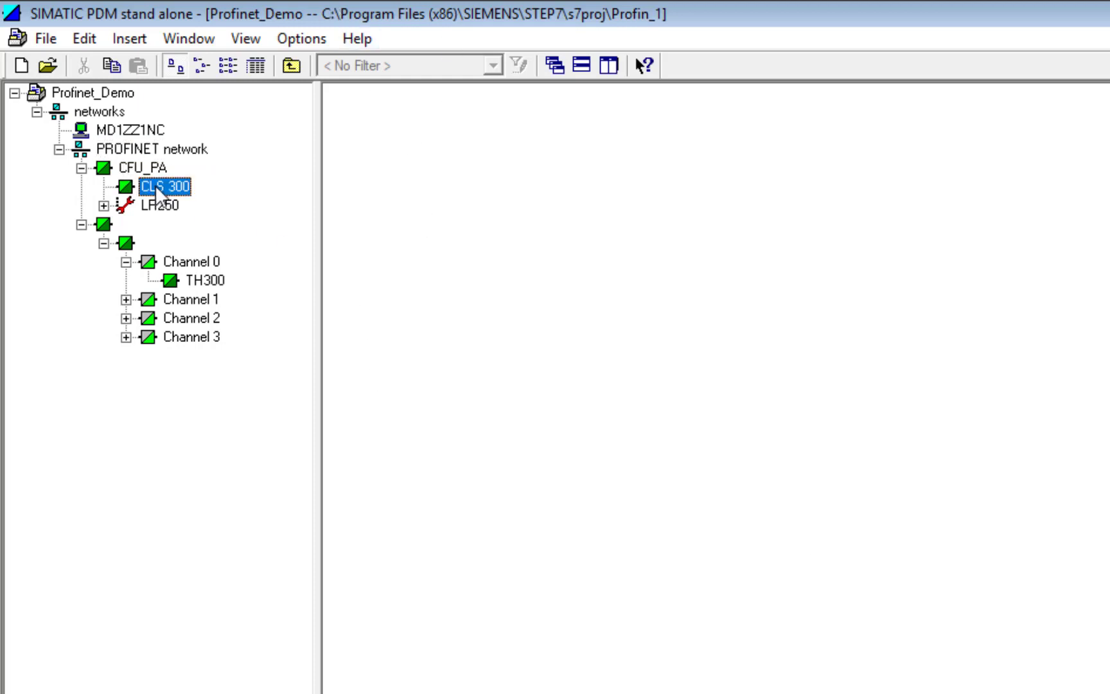
right_click(156, 186)
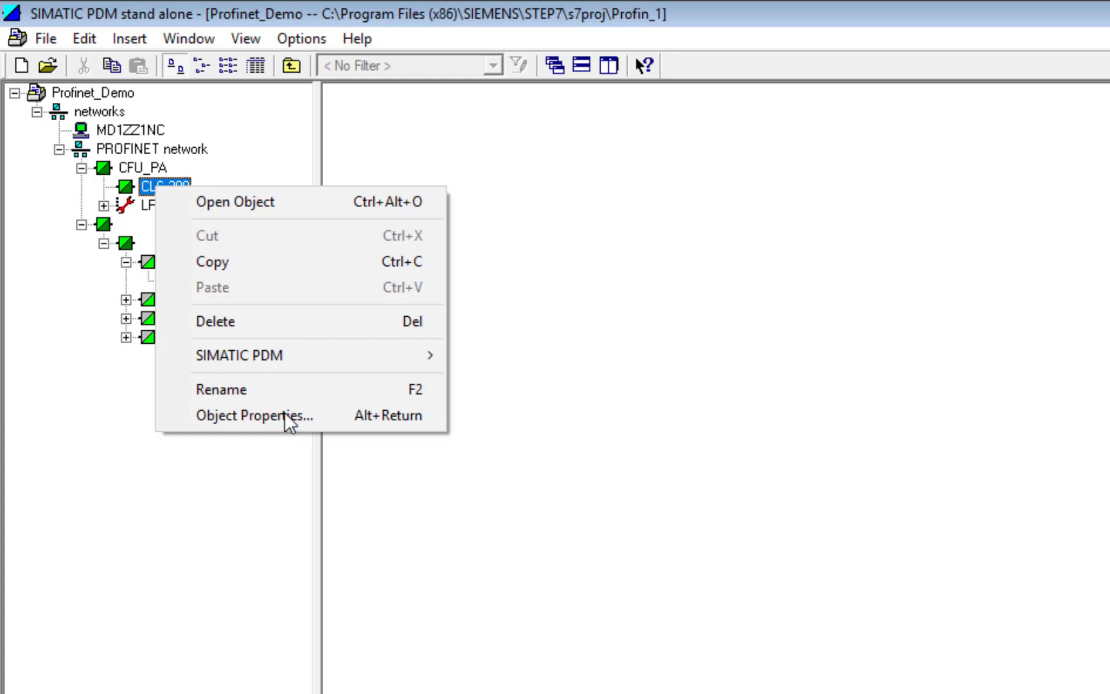
key("Return")
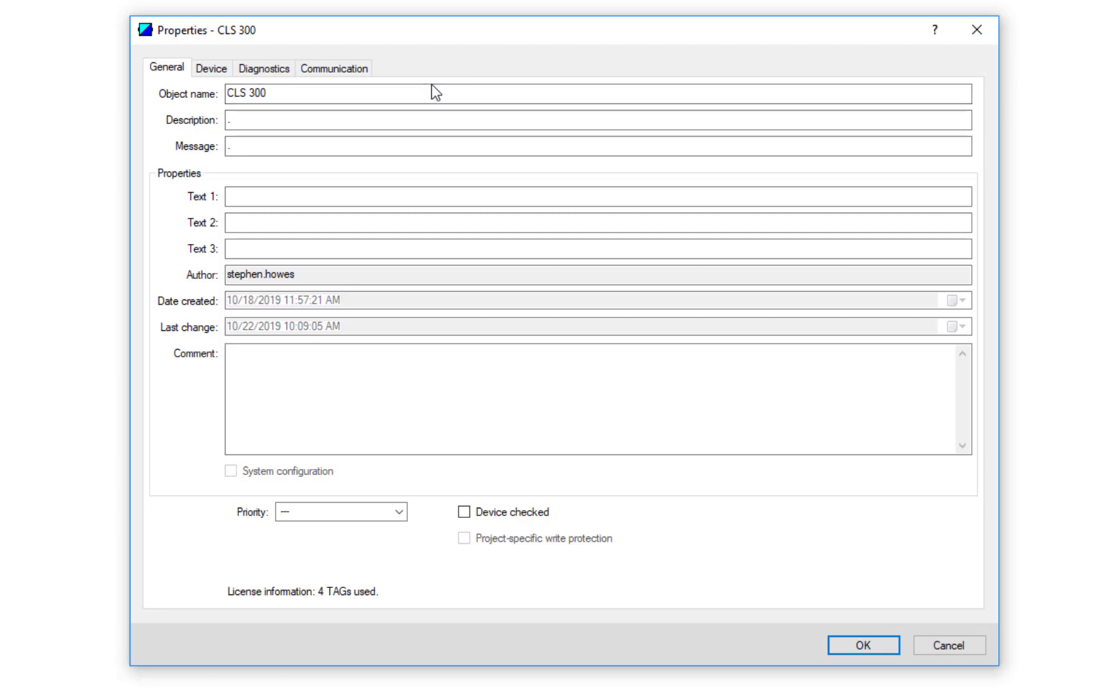
left_click(270, 69)
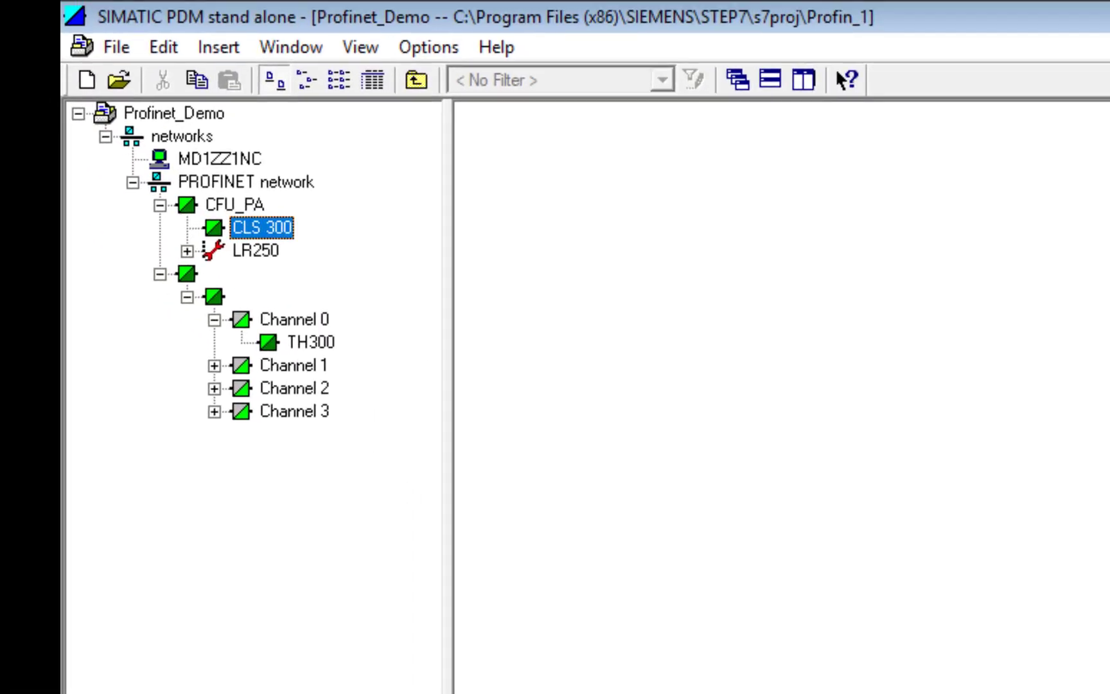
Examine the diagnostics information in the object properties of the LR250 device under CFU_PA.
left_click(251, 251)
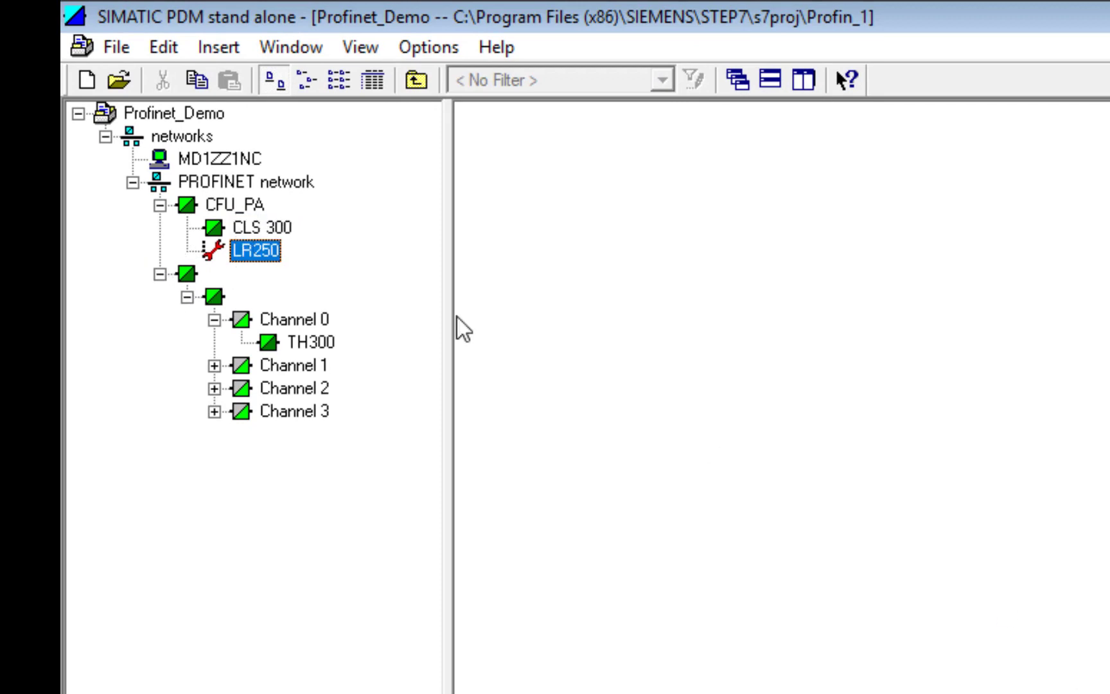
right_click(266, 254)
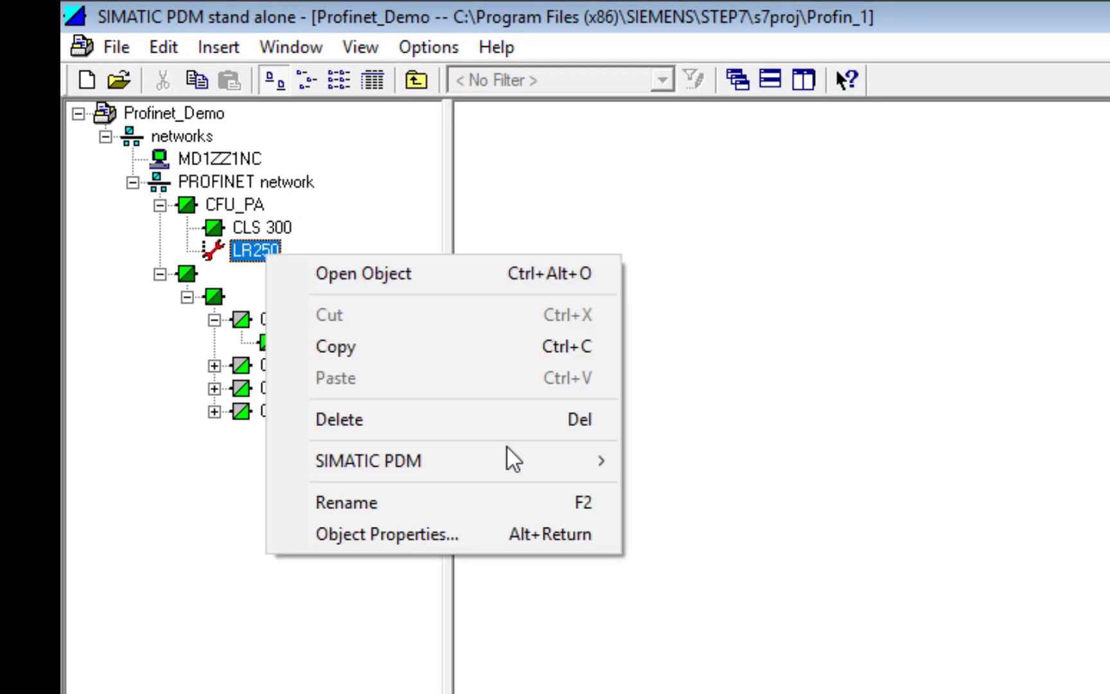
left_click(412, 536)
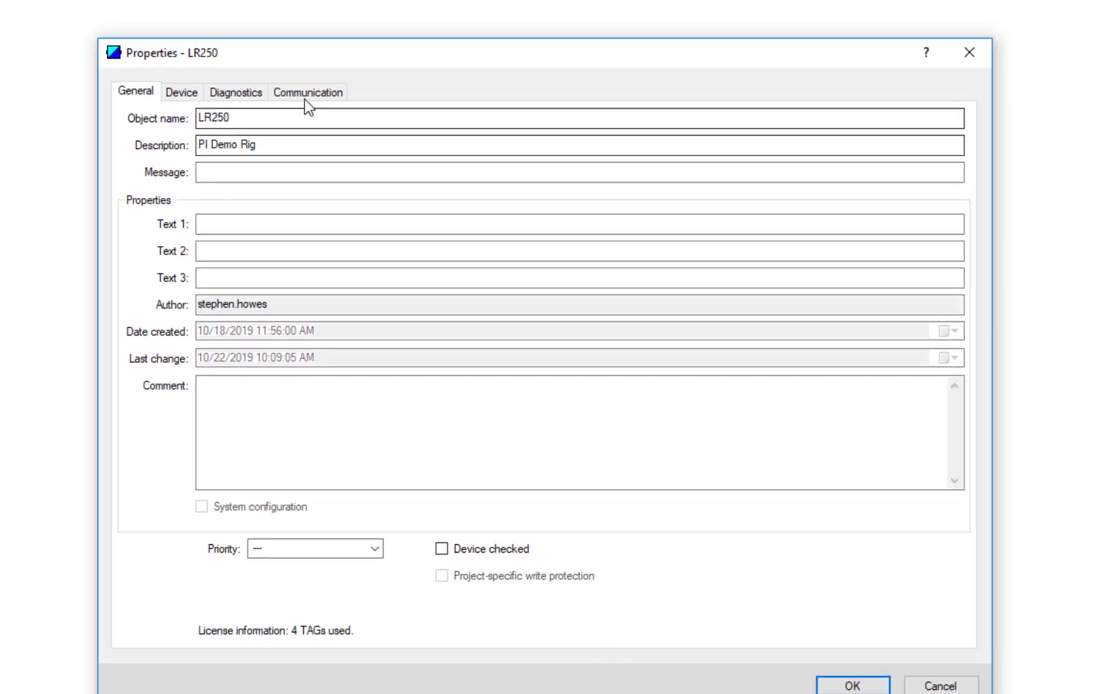
left_click(229, 86)
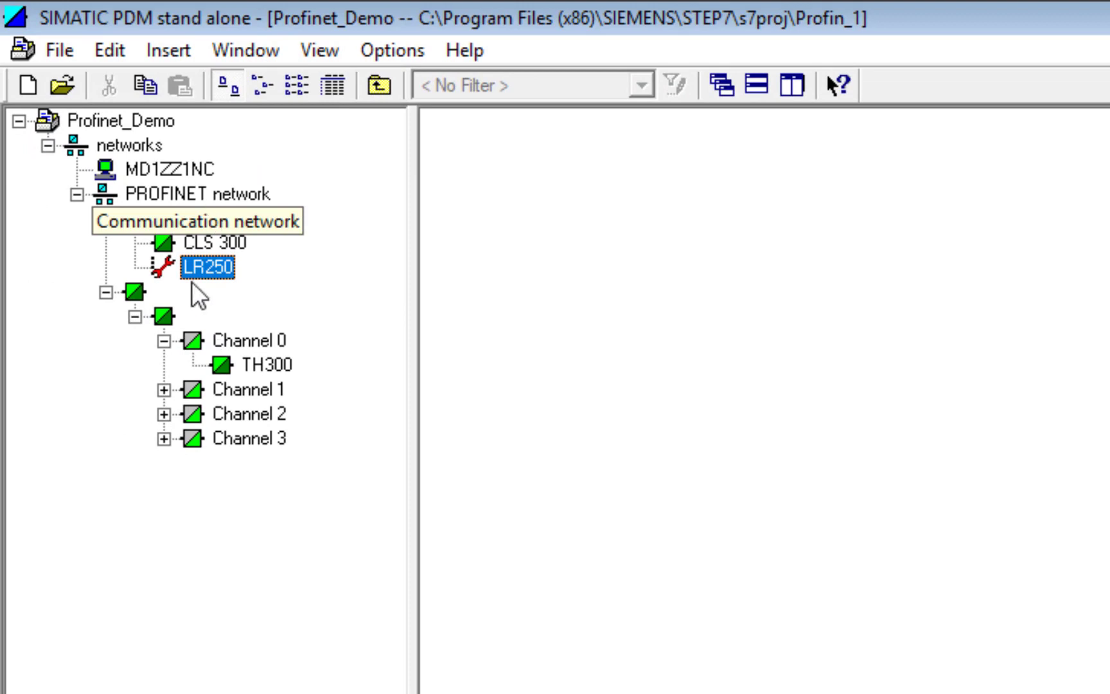
Open the PROFINET network object from the project tree in its parameter view.
left_click(260, 363)
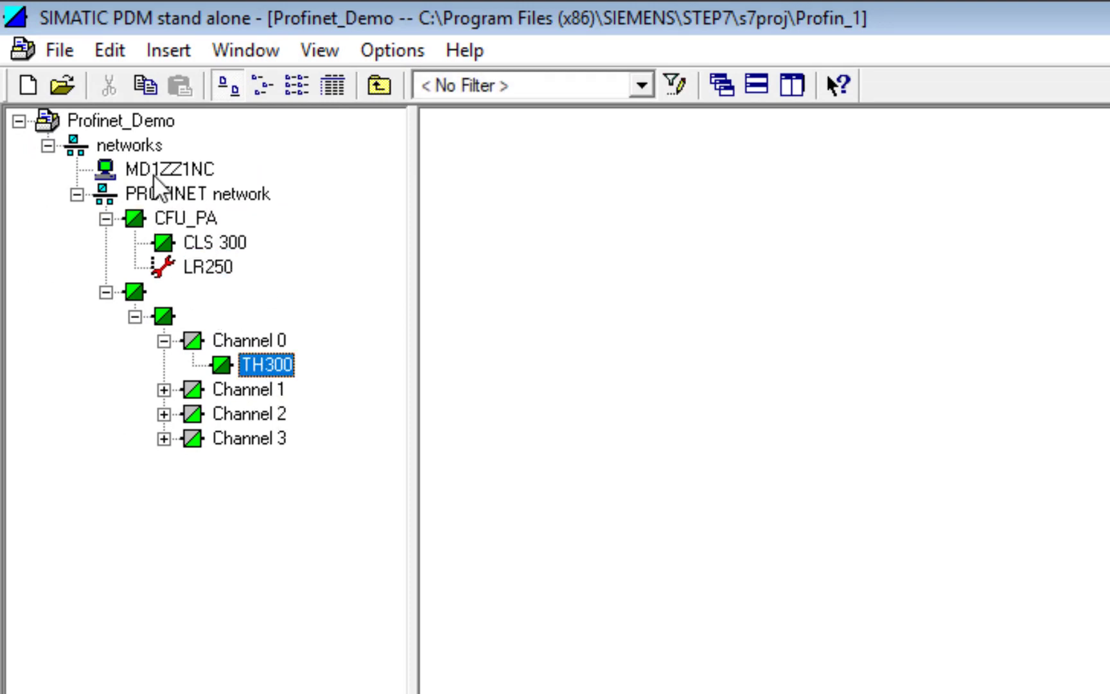
left_click(165, 198)
right_click(167, 193)
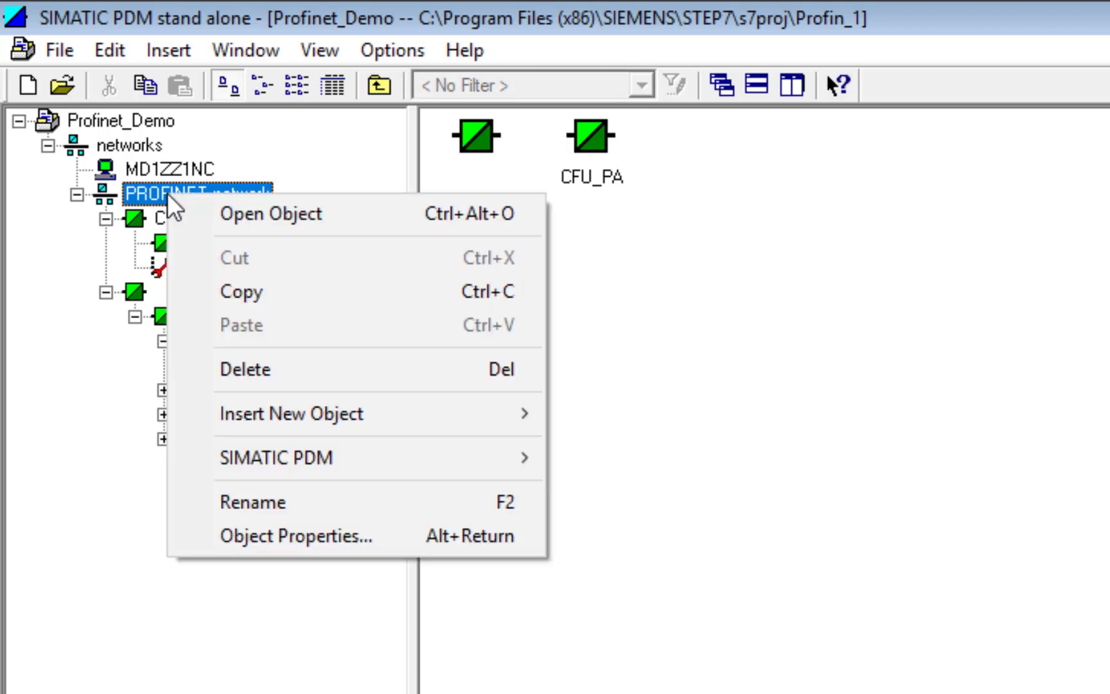
left_click(274, 211)
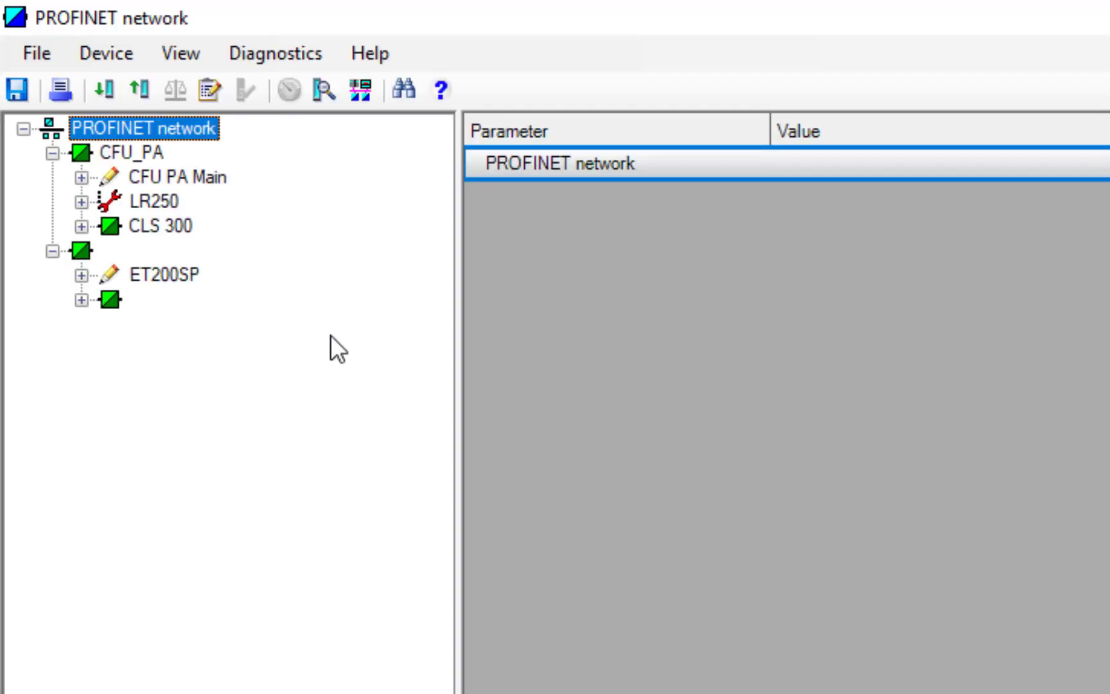
Show the CFU_PA parameters and review which device, view and diagnostics functions are available for it.
left_click(138, 151)
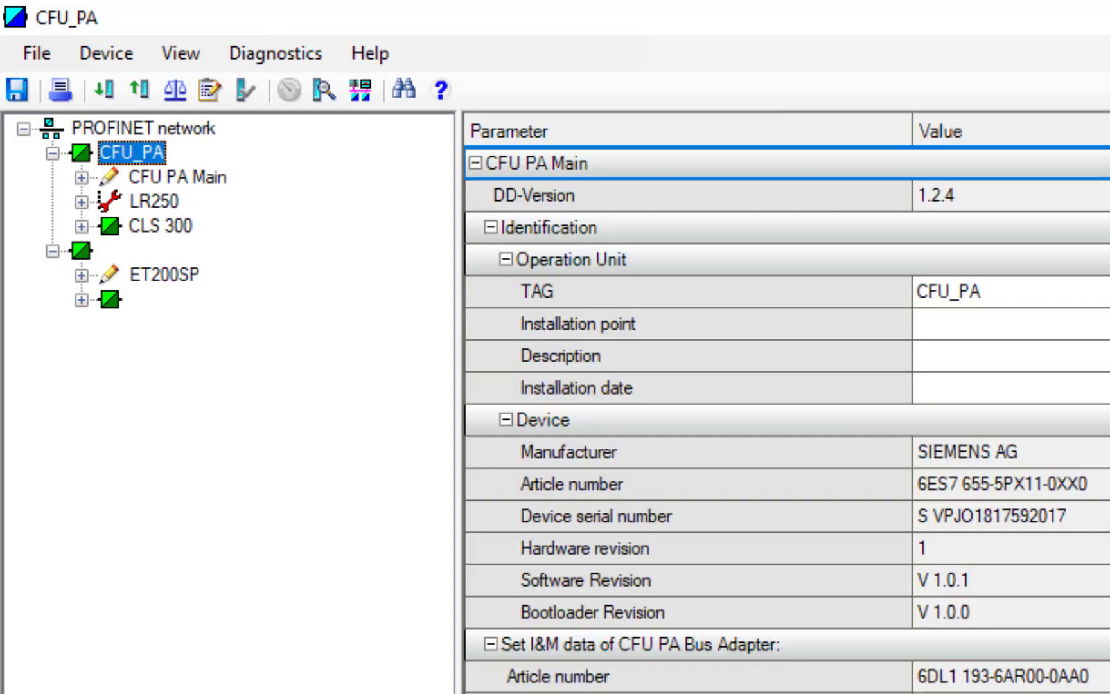
left_click(105, 55)
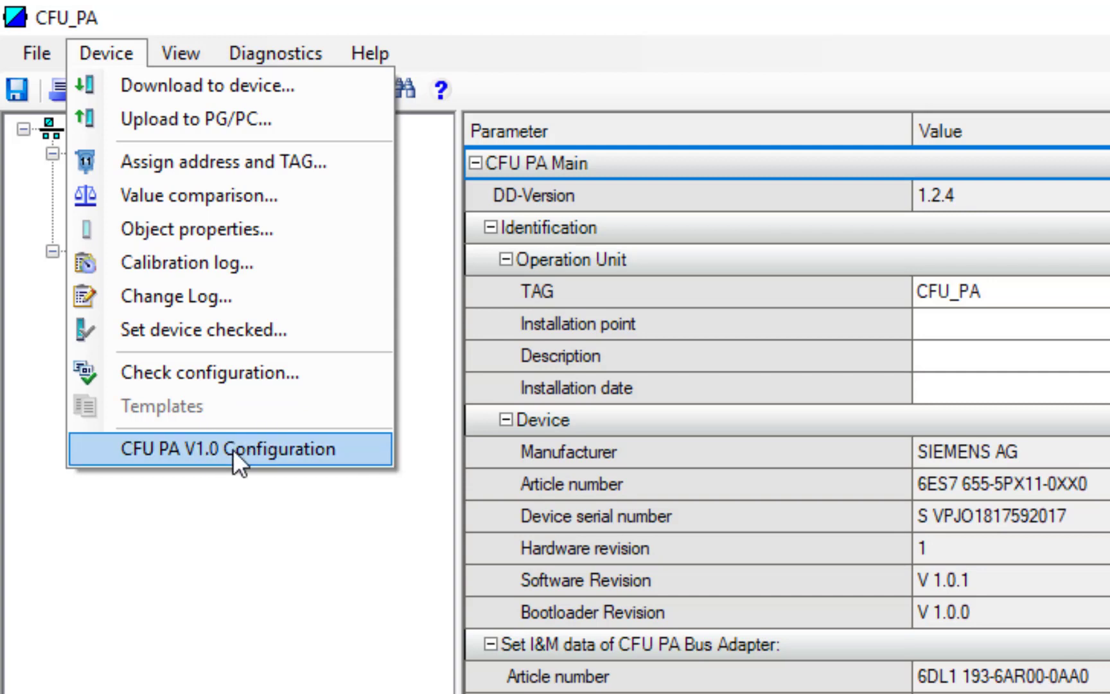
left_click(109, 417)
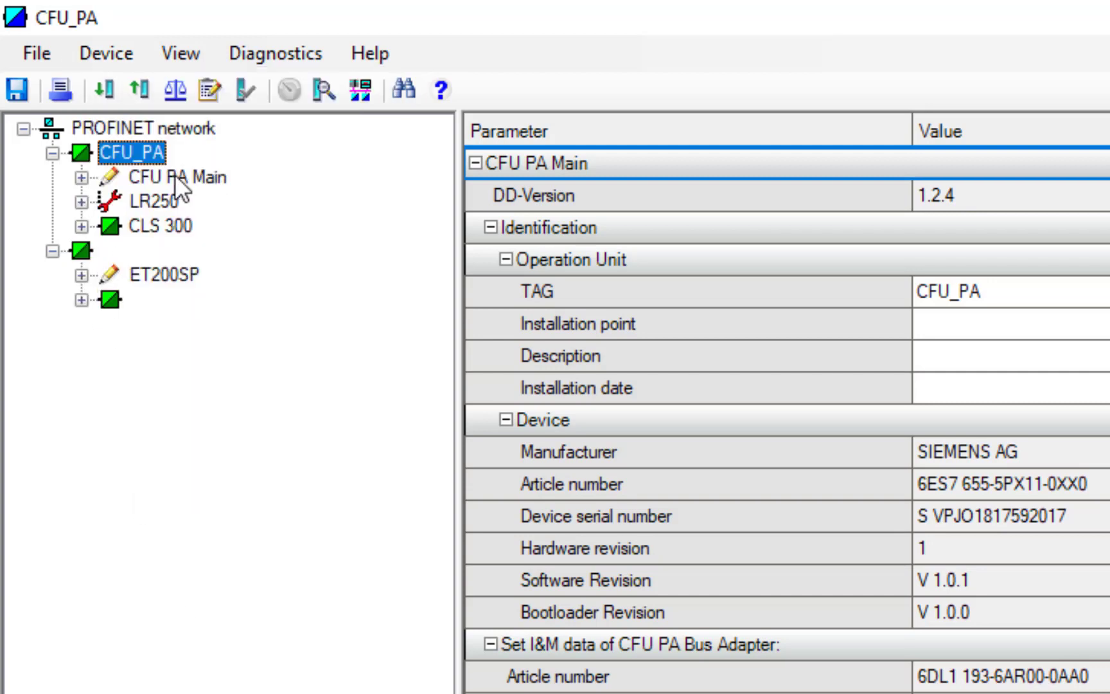
left_click(168, 53)
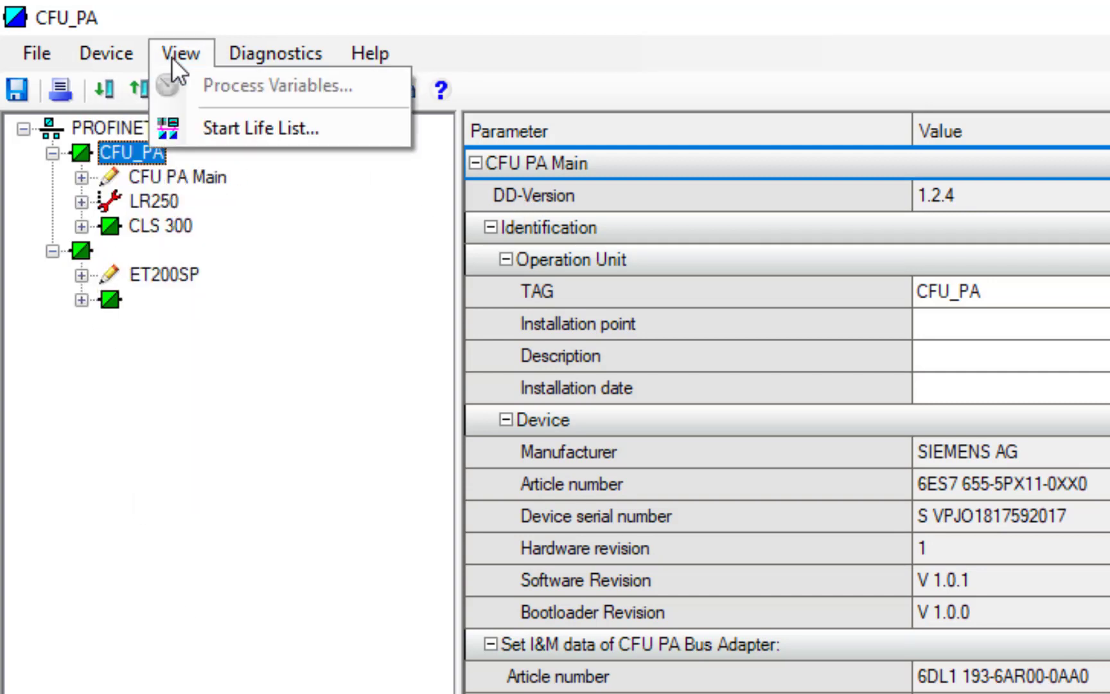
left_click(277, 53)
left_click(292, 338)
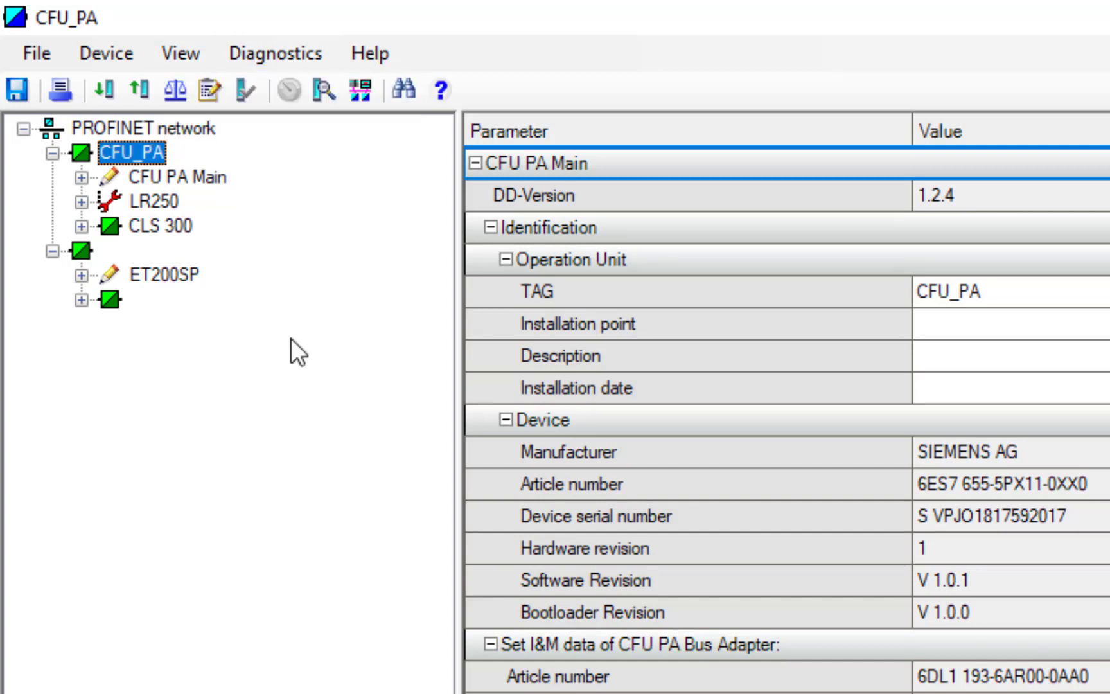
Review the device functions available for LR250 and open its process variables.
left_click(131, 200)
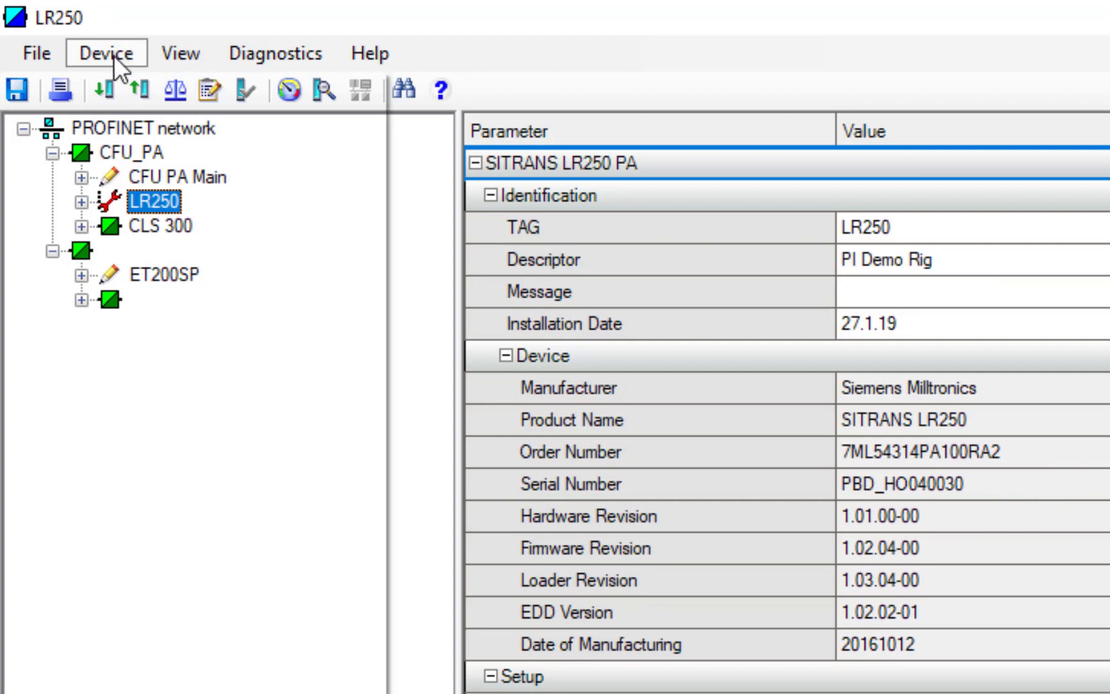
left_click(114, 55)
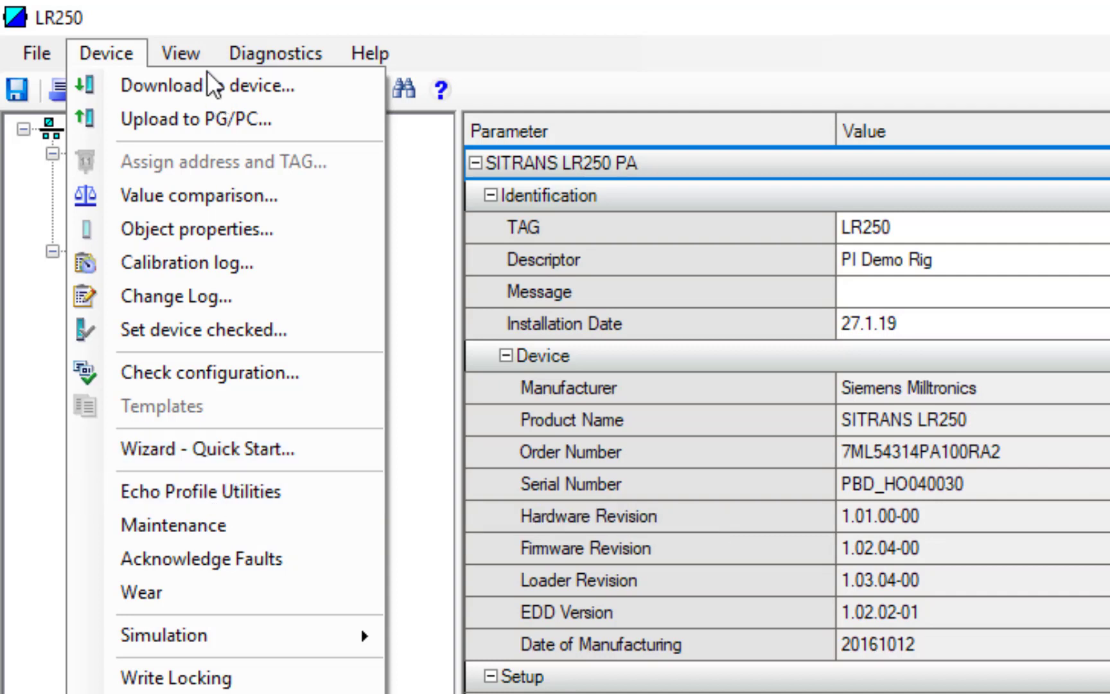
left_click(181, 53)
left_click(179, 52)
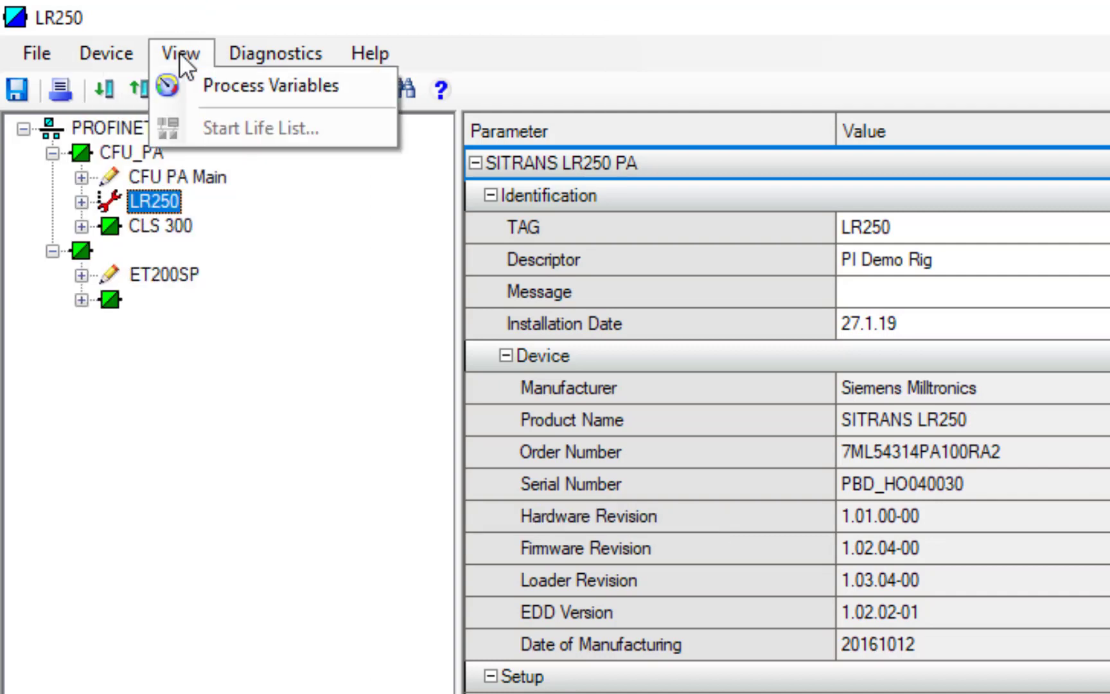
left_click(219, 89)
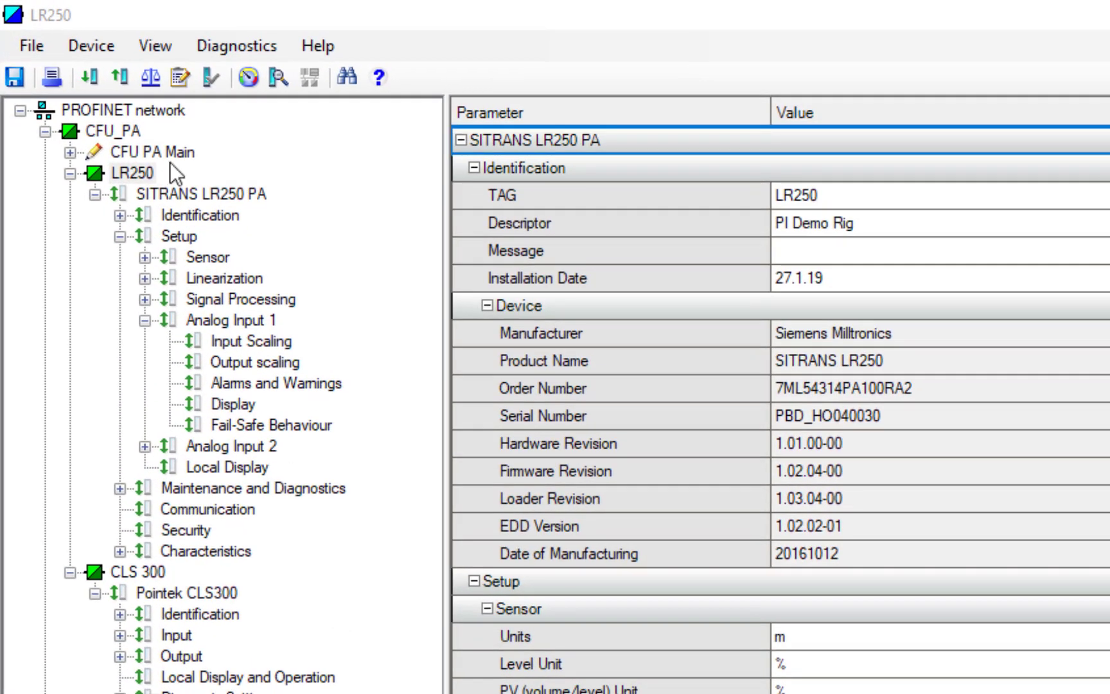
Try to run a value comparison for the LR250 device and dismiss the message.
left_click(91, 50)
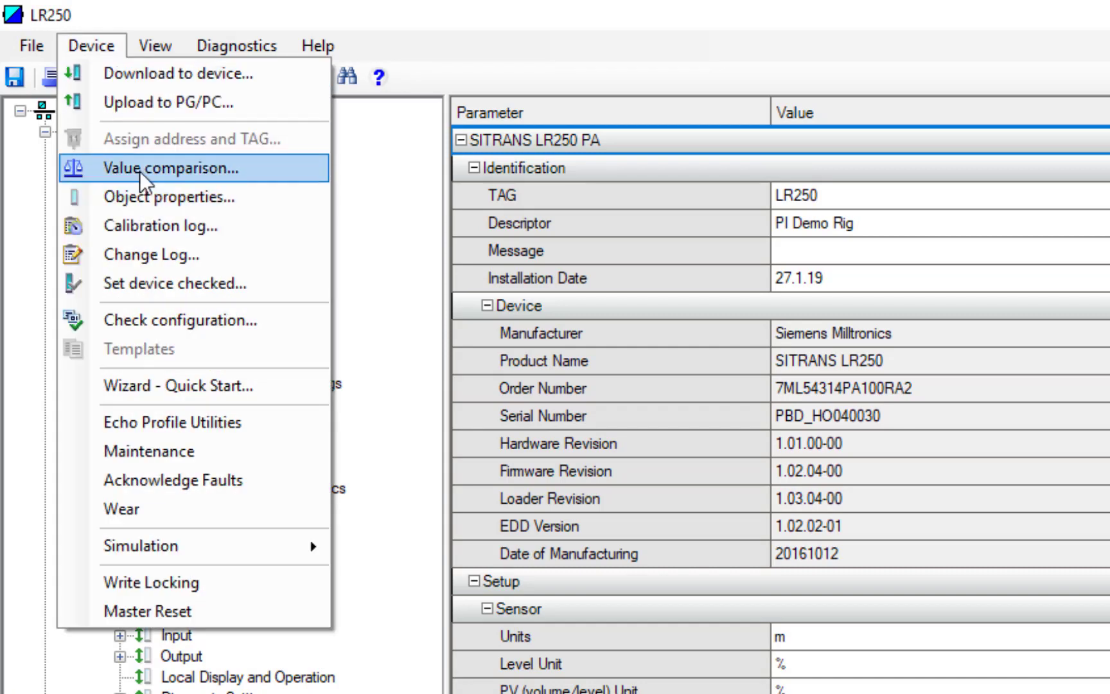
left_click(139, 168)
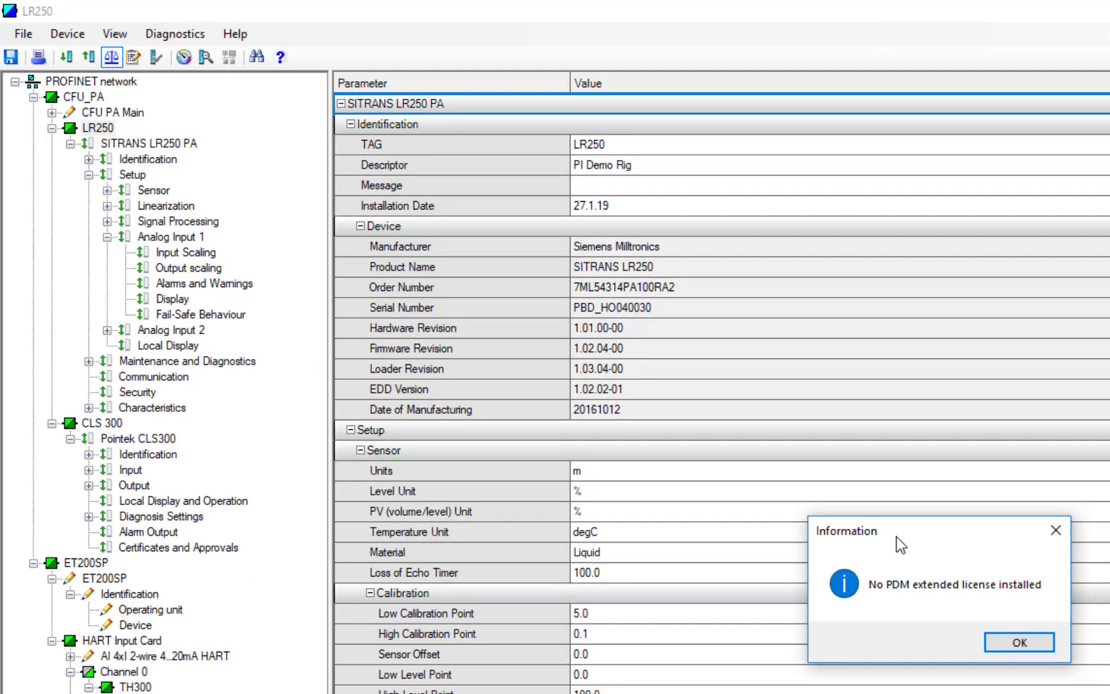
left_click(1012, 643)
Try to open the calibration log and the change log of the LR250 device, dismissing each message.
left_click(67, 34)
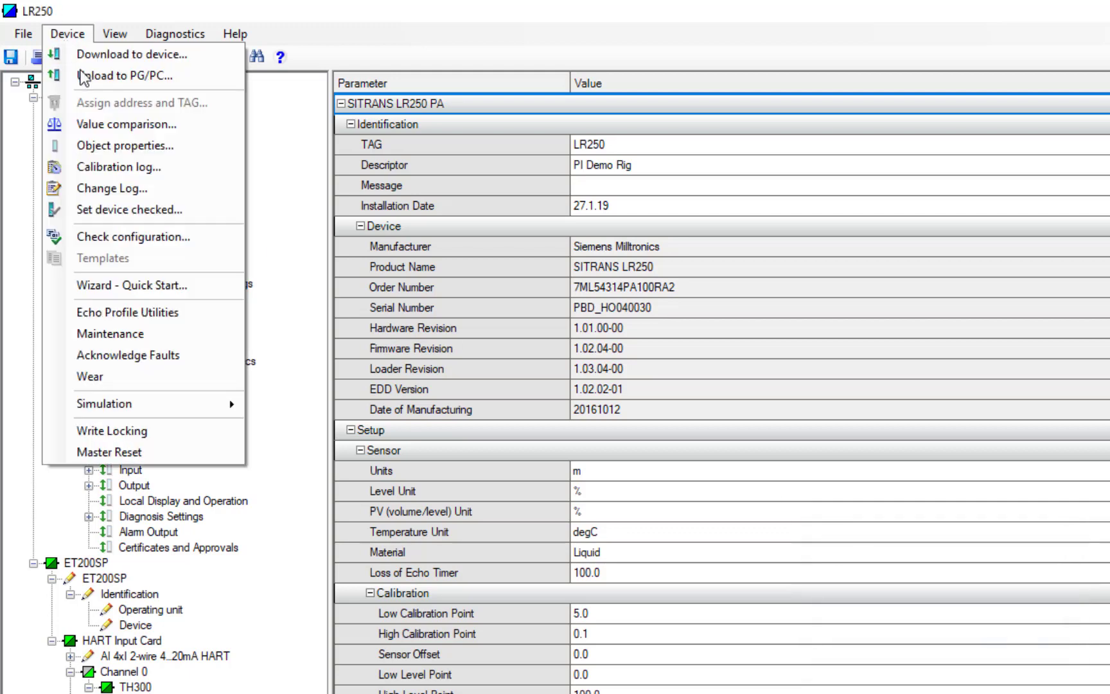
left_click(130, 167)
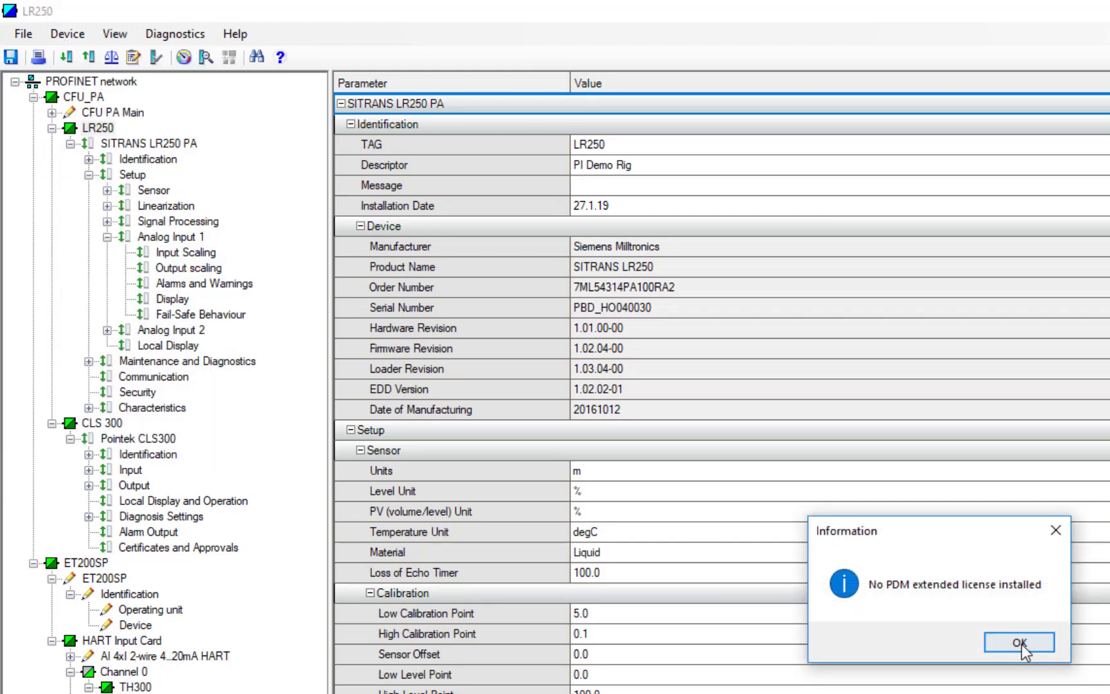
left_click(1020, 643)
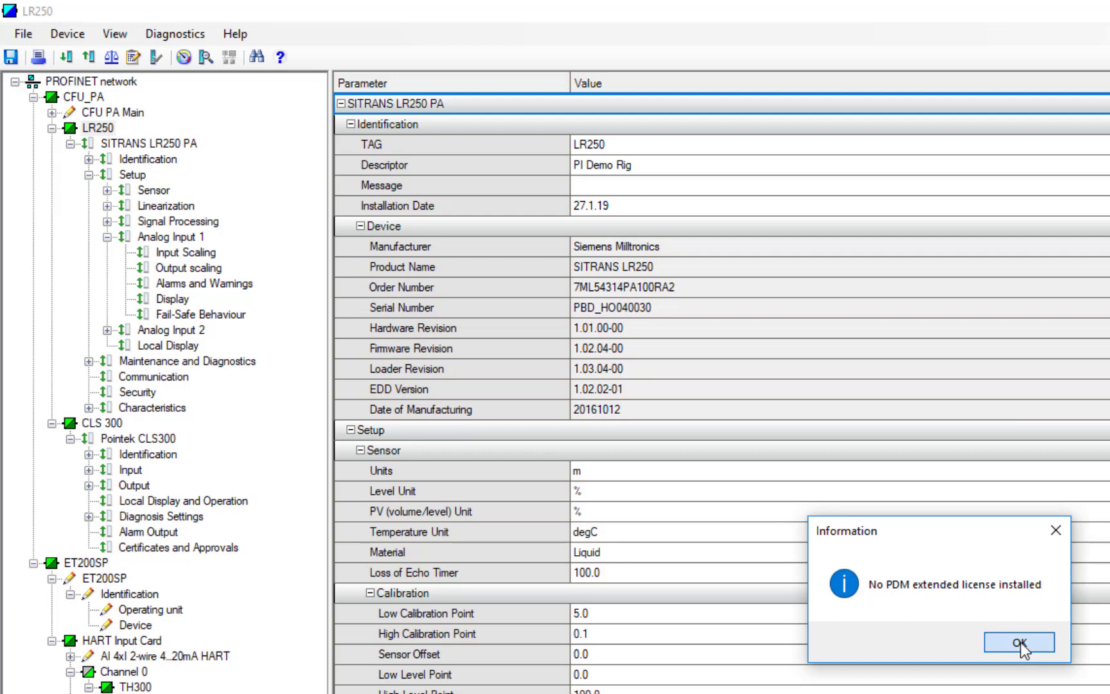
left_click(67, 34)
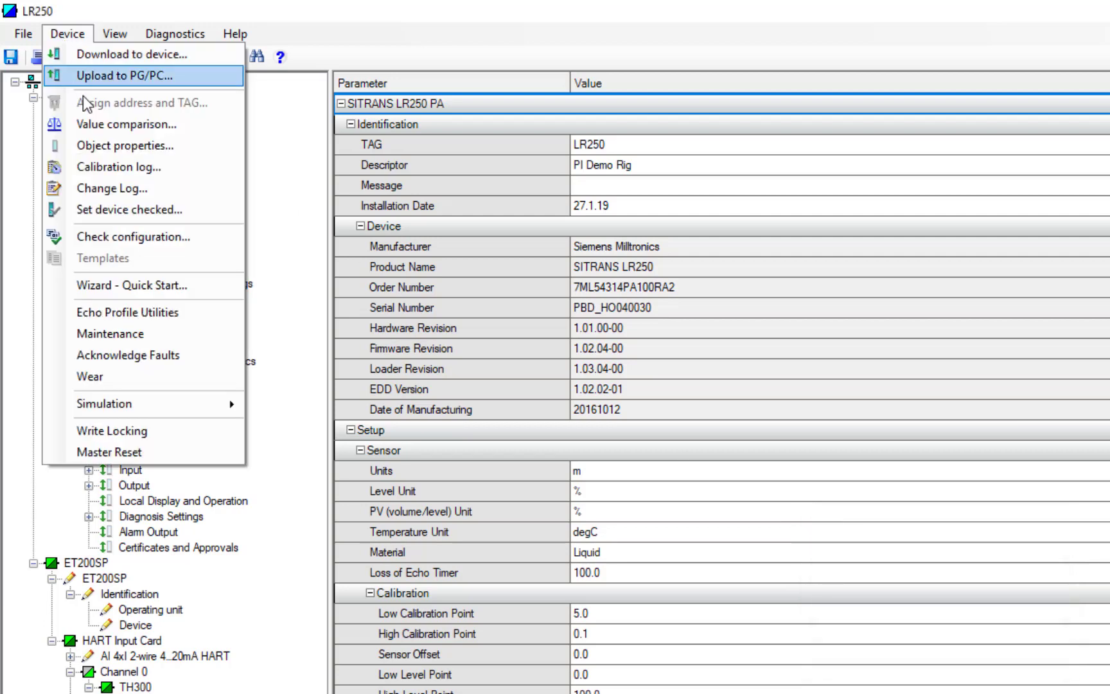
left_click(124, 194)
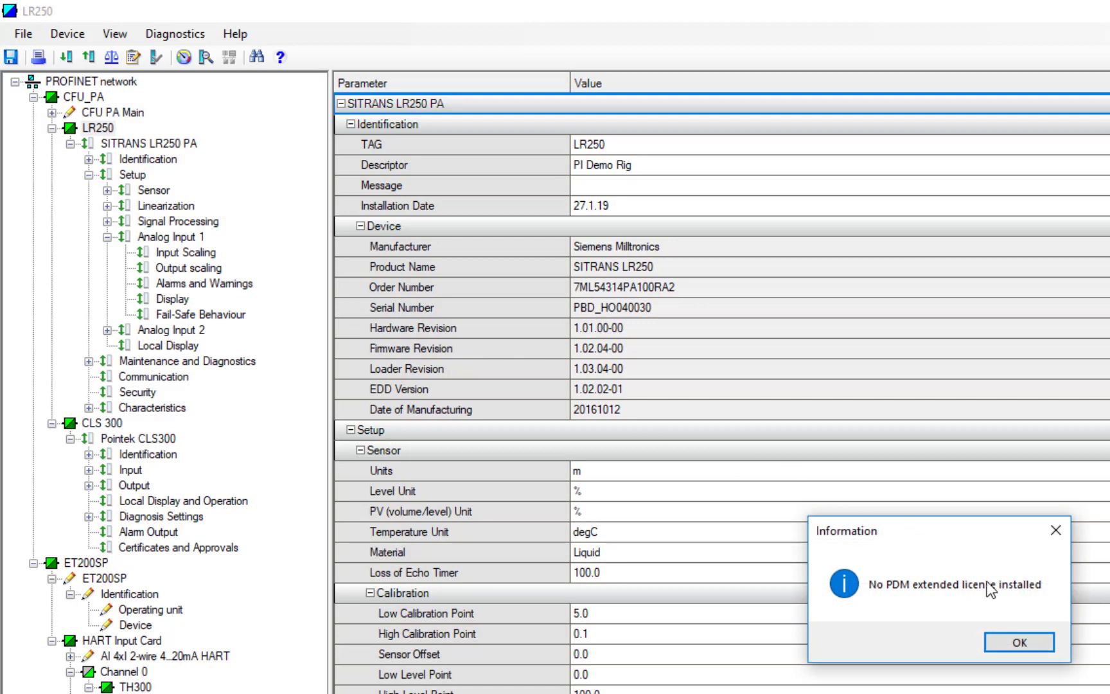
left_click(1021, 642)
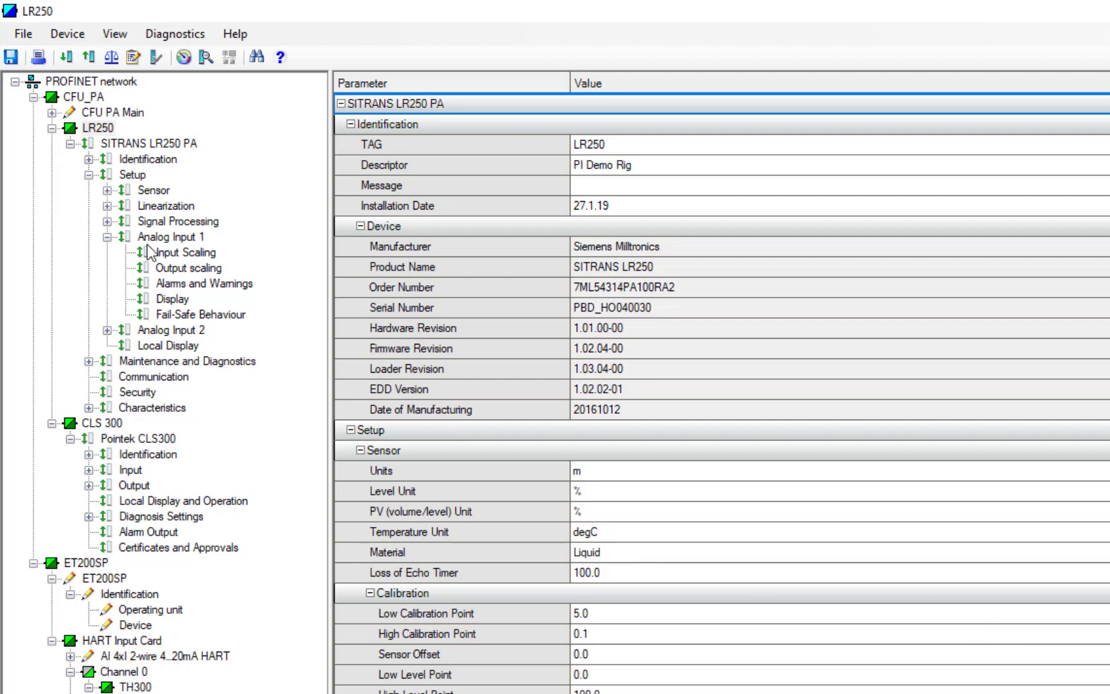
Try to print and export the LR250 device data.
left_click(39, 57)
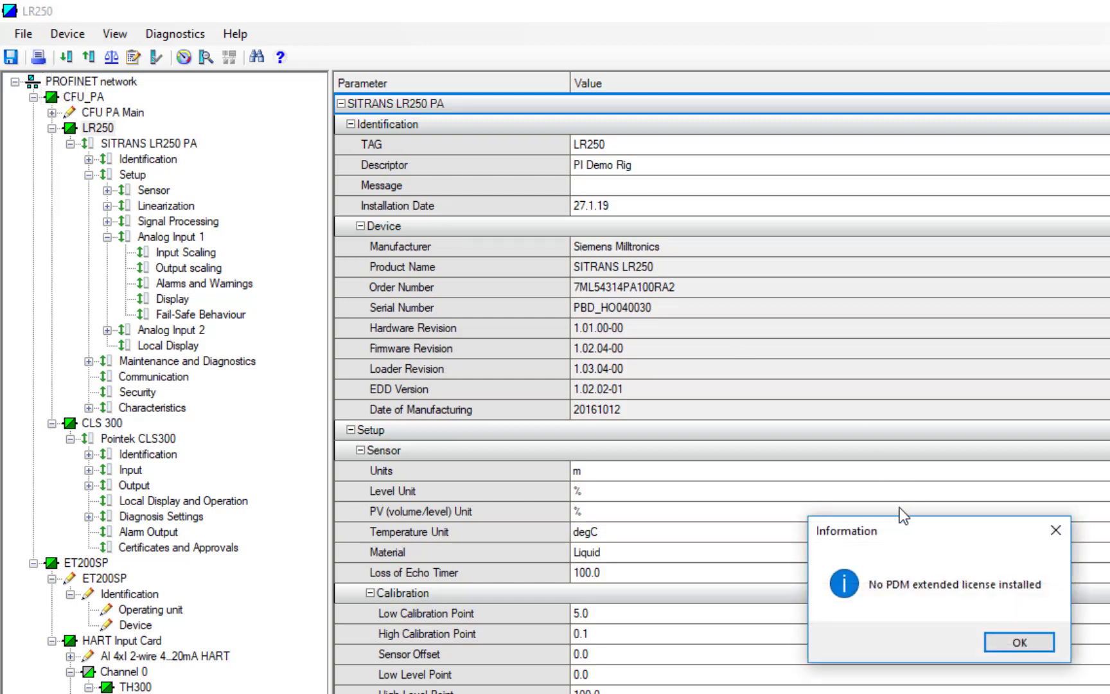
left_click(1019, 644)
left_click(23, 34)
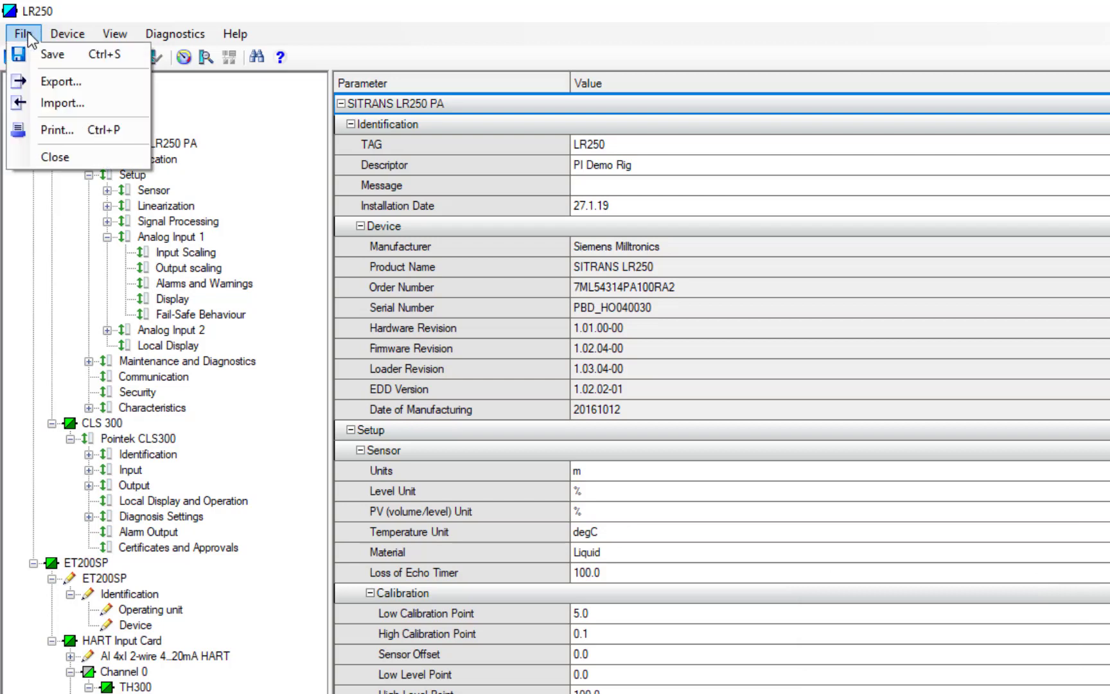
left_click(39, 85)
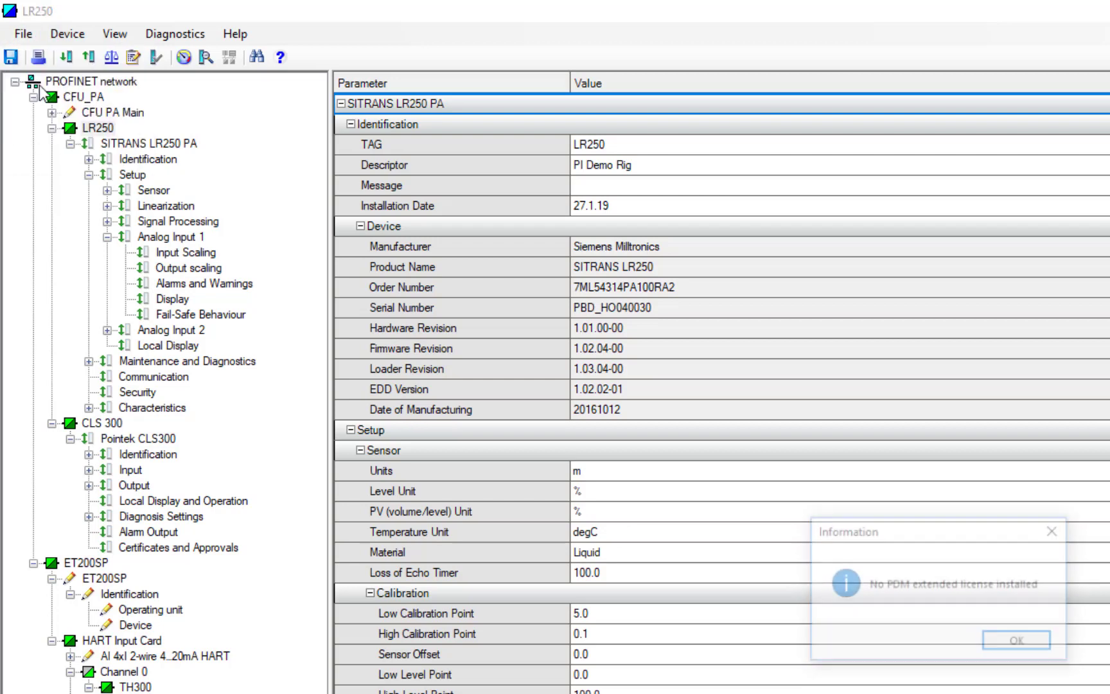